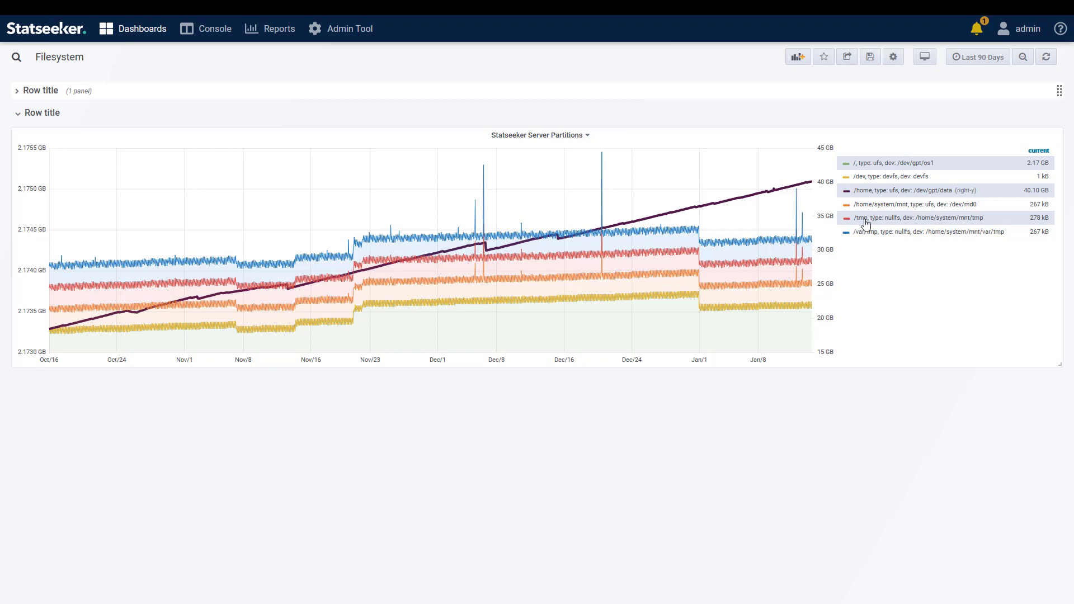
Open the low free space notification and inspect the fs forecast report's time filter, Used Percent data series and graph threshold settings.
{"action": "left_click", "coordinate": [977, 32]}
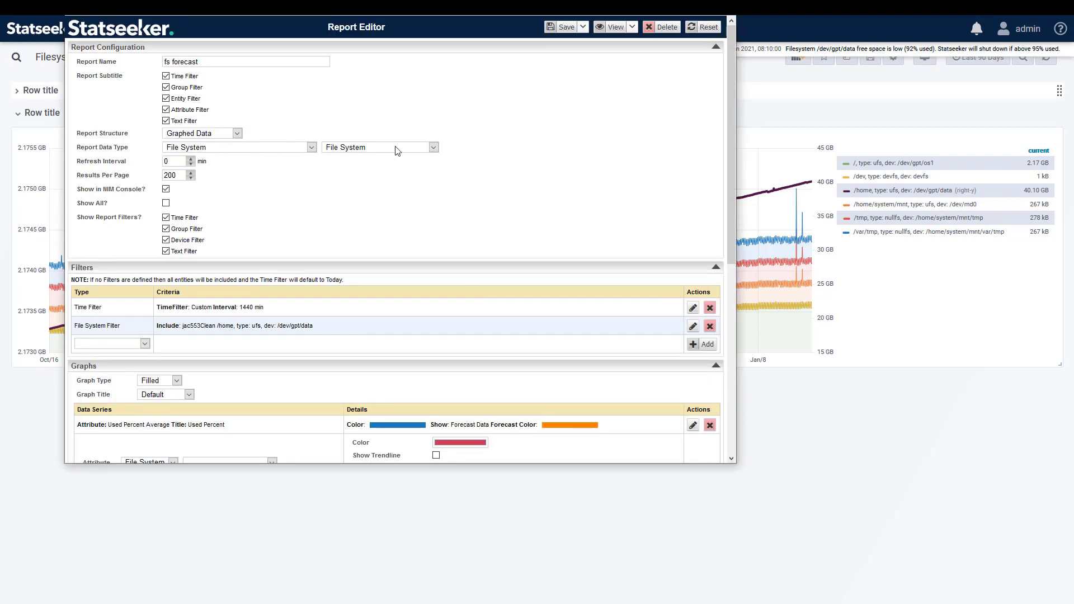
{"action": "left_click", "coordinate": [693, 309]}
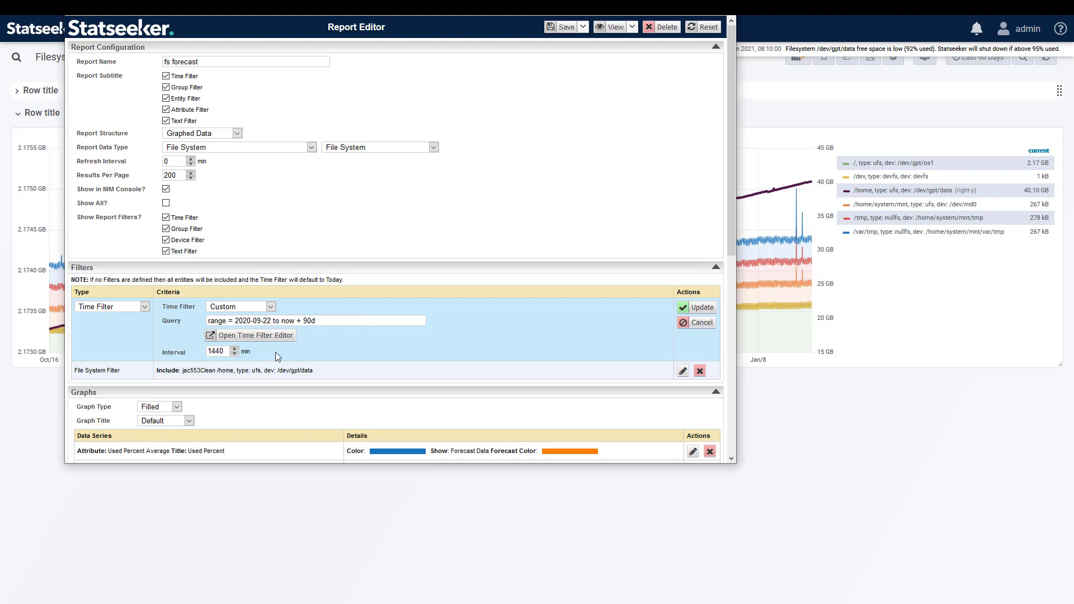
{"action": "key", "text": "Return"}
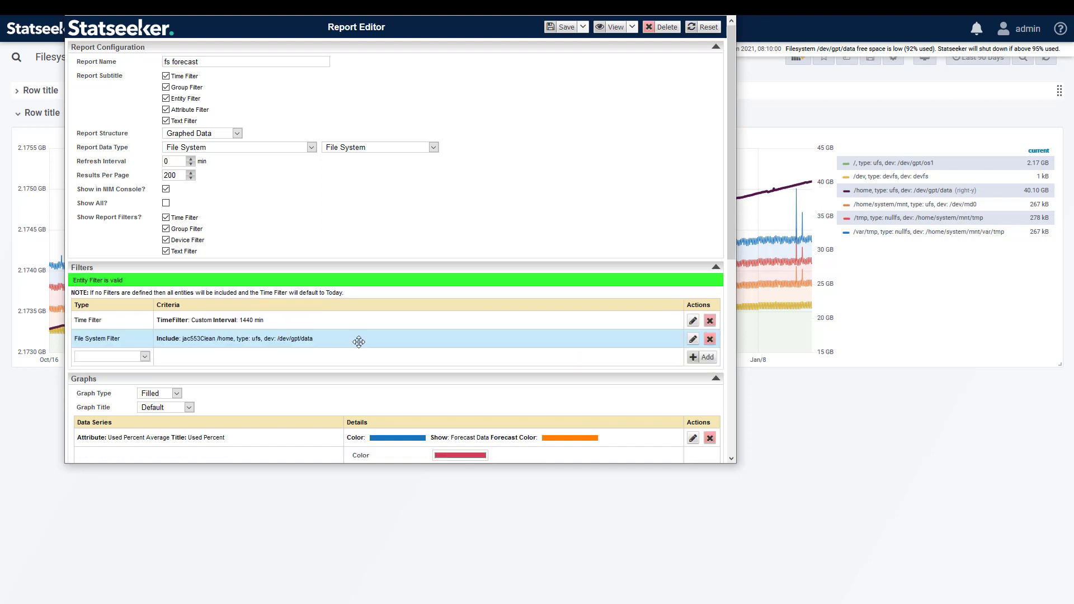
{"action": "scroll", "coordinate": [405, 362], "scroll_direction": "down", "scroll_amount": 3}
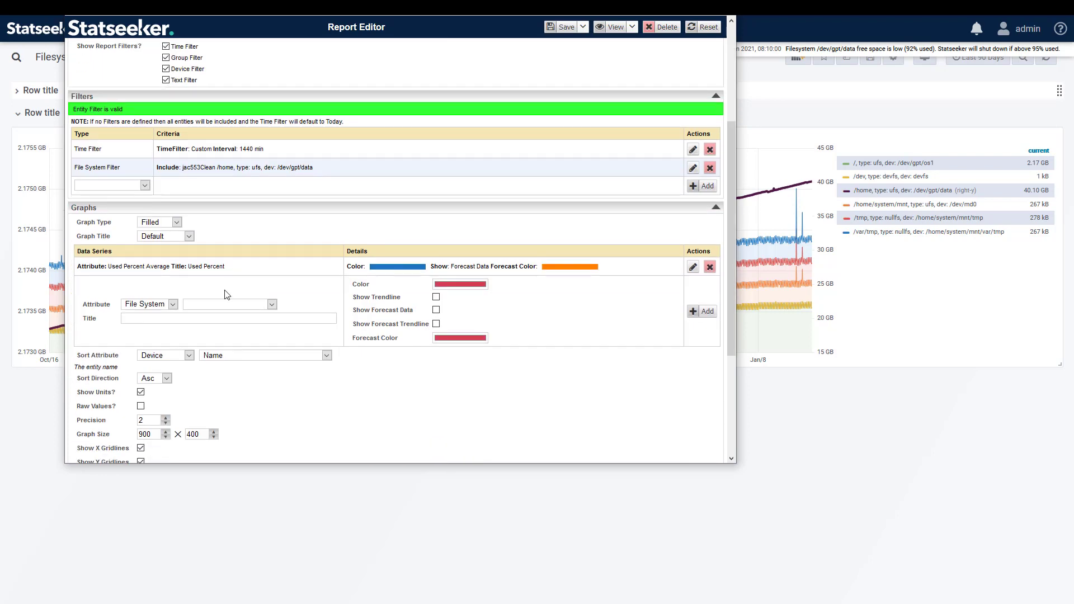
{"action": "left_click", "coordinate": [692, 267]}
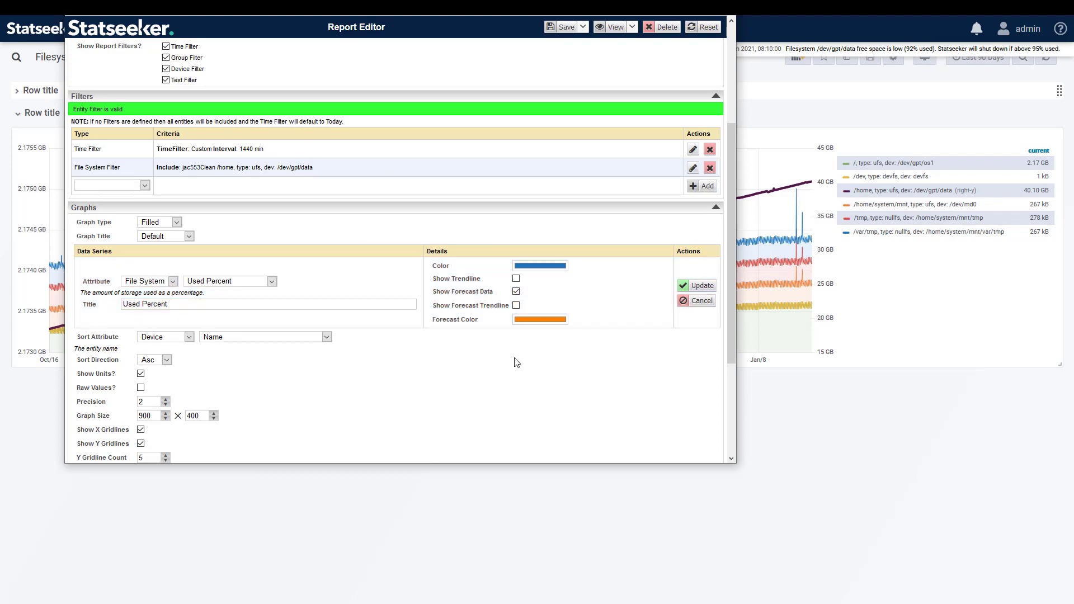
{"action": "scroll", "coordinate": [353, 391], "scroll_direction": "down", "scroll_amount": 3}
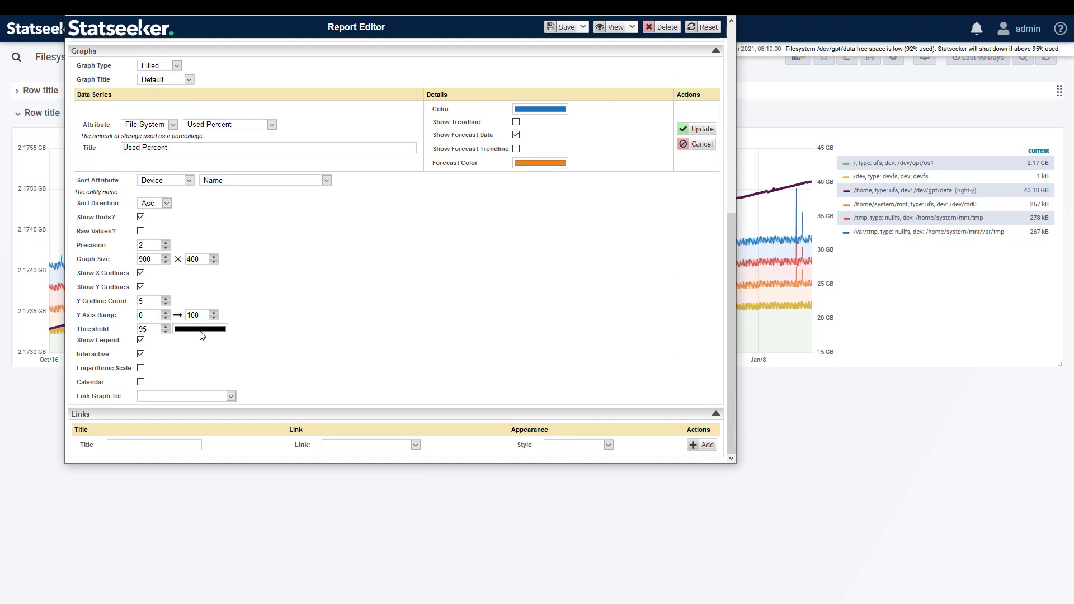
View the fs forecast report, zoom the graph around where the forecast crosses the threshold line, and close the report.
{"action": "mouse_move", "coordinate": [615, 30]}
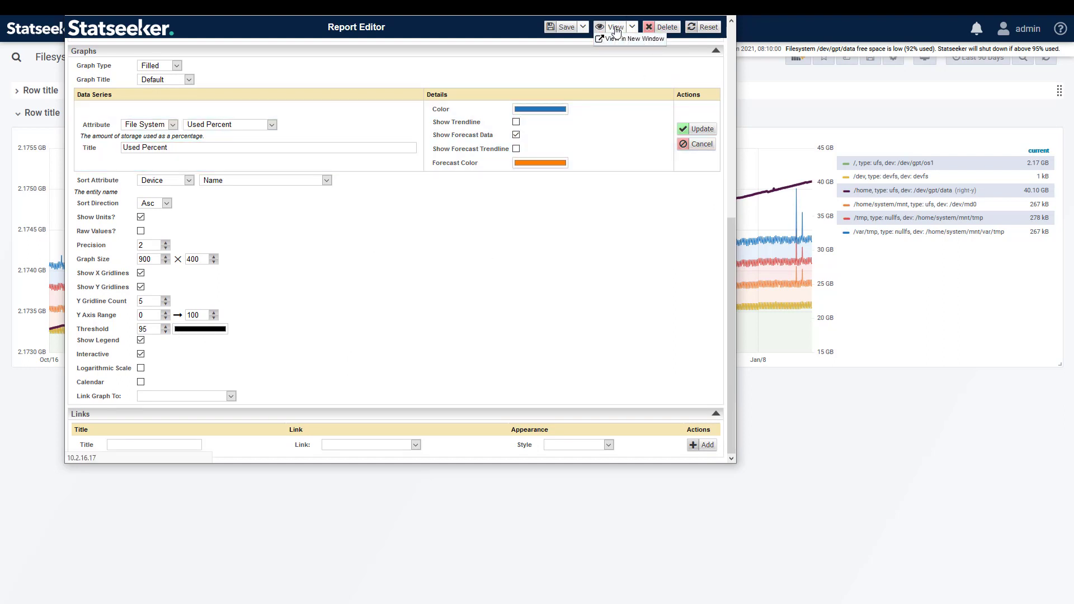
{"action": "left_click", "coordinate": [616, 28]}
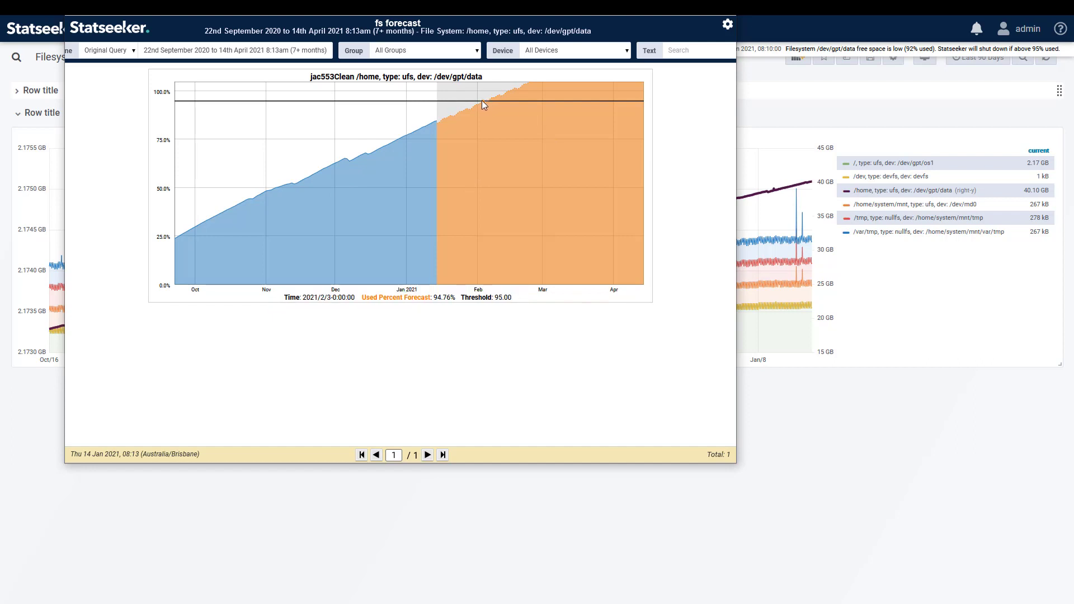
{"action": "left_click_drag", "start_coordinate": [471, 100], "coordinate": [494, 101]}
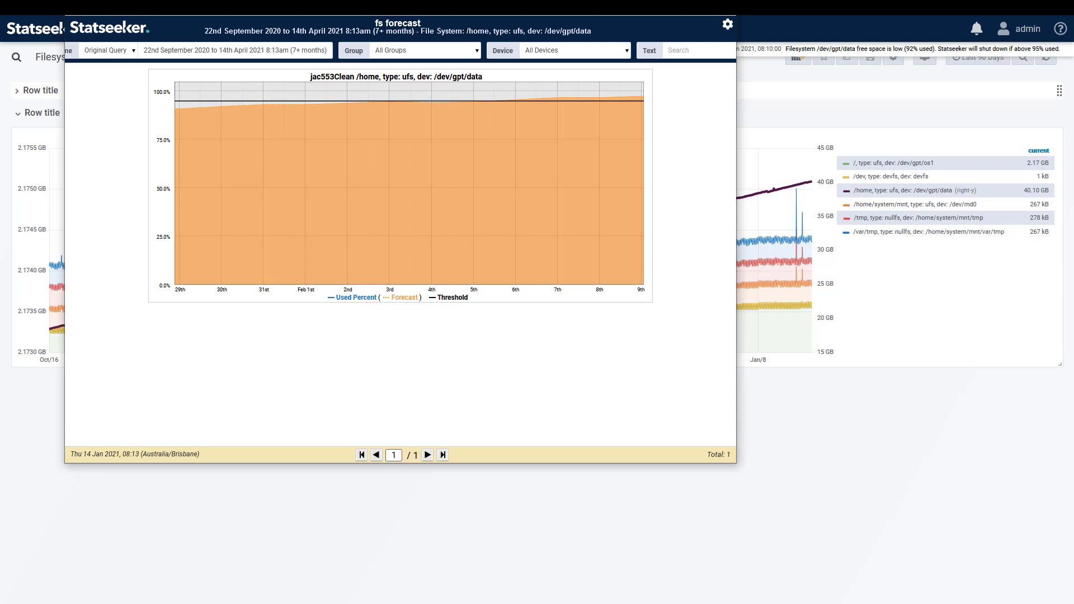
{"action": "key", "text": "ctrl+w"}
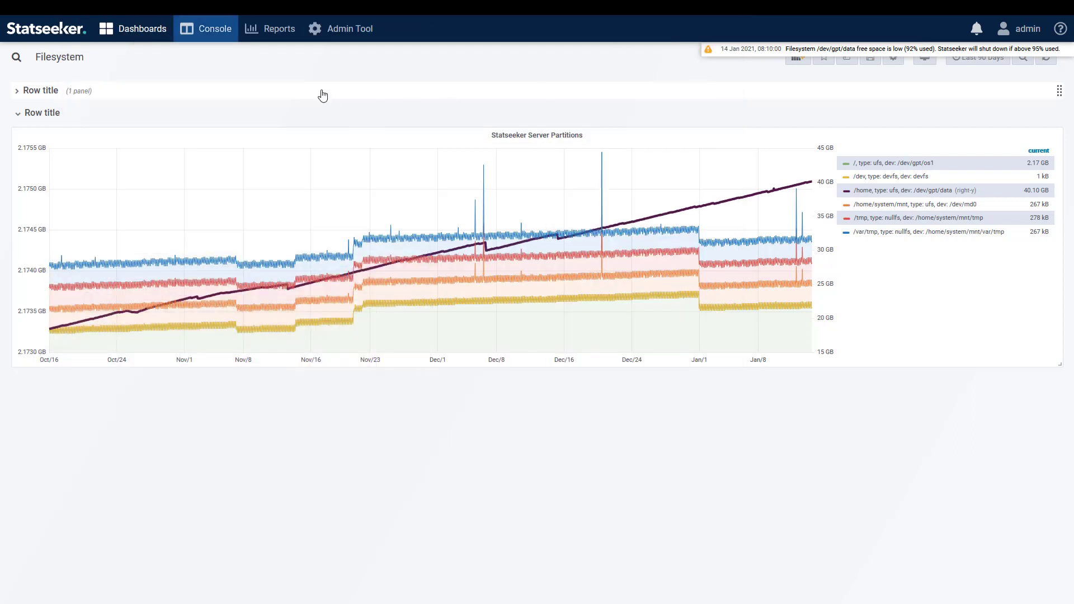
Create a new threshold in the Threshold Config of the Admin Tool and name it StatseekerData.
{"action": "left_click", "coordinate": [343, 33]}
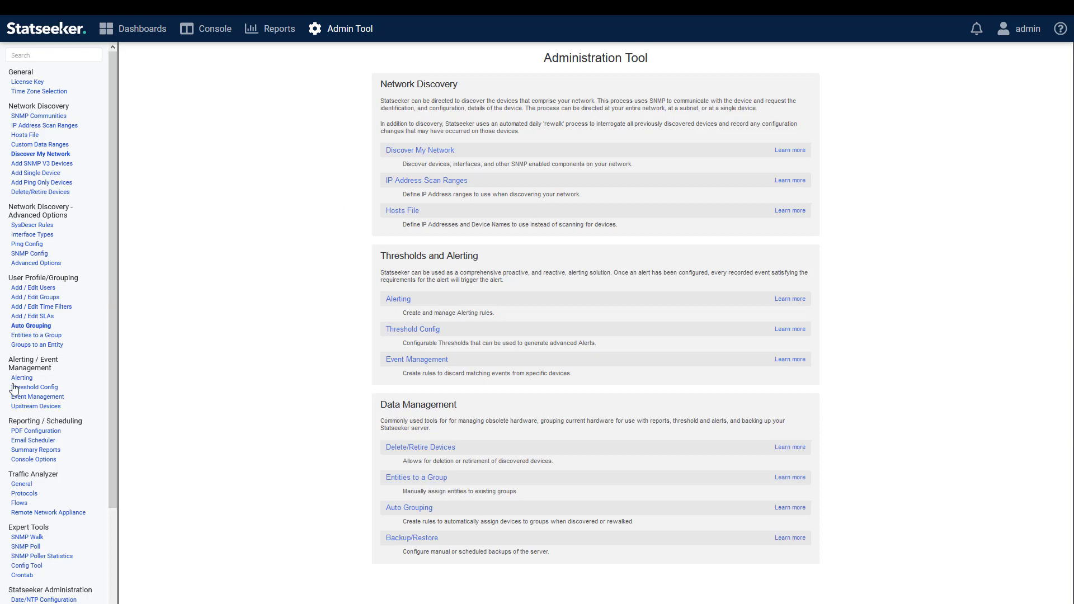
{"action": "left_click", "coordinate": [54, 388]}
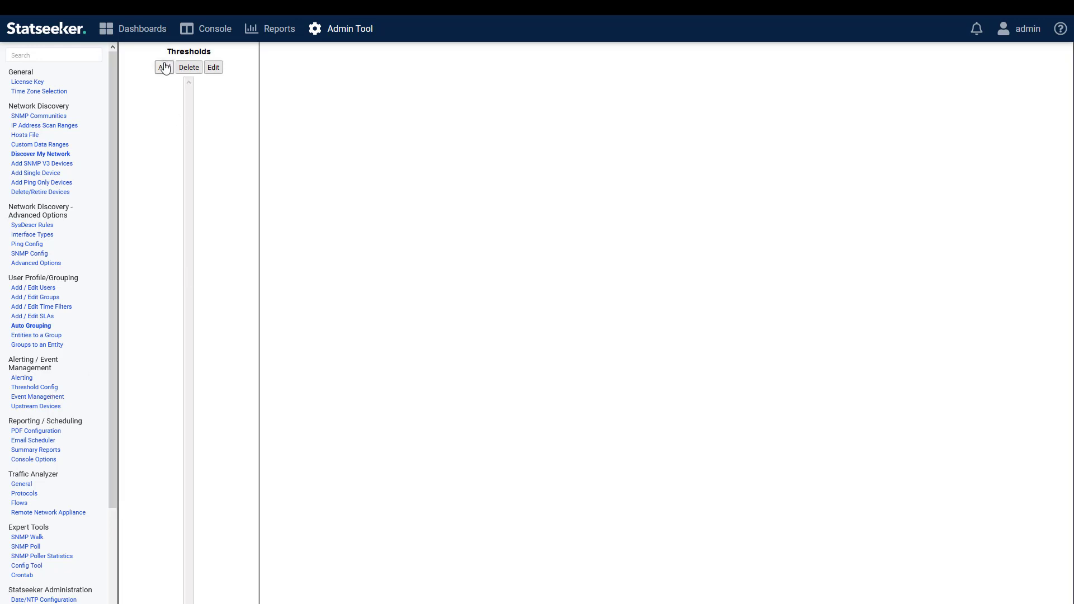
{"action": "left_click", "coordinate": [164, 67]}
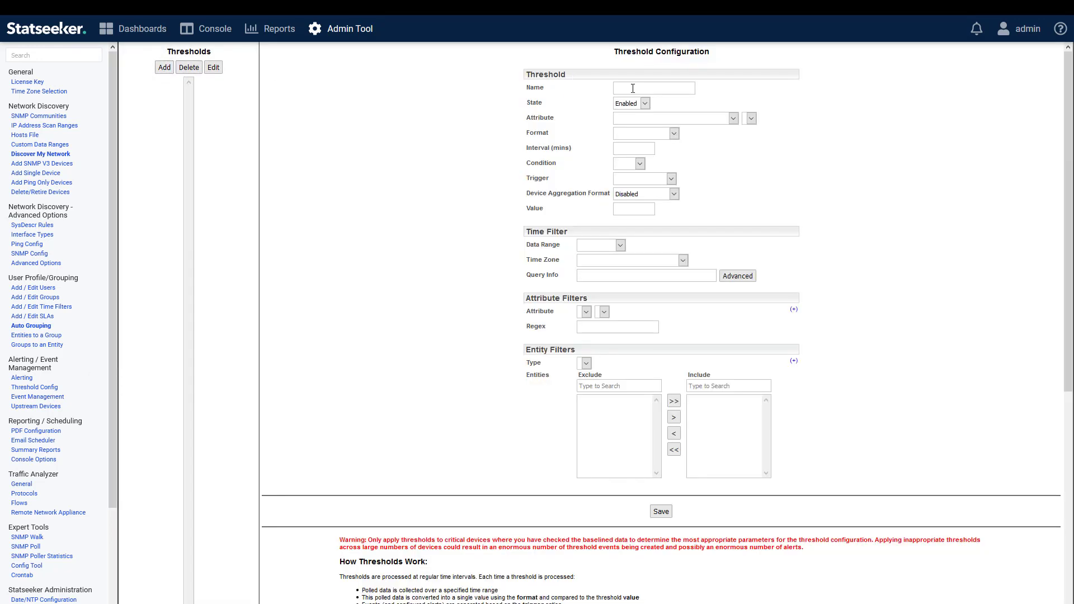
{"action": "left_click", "coordinate": [633, 89]}
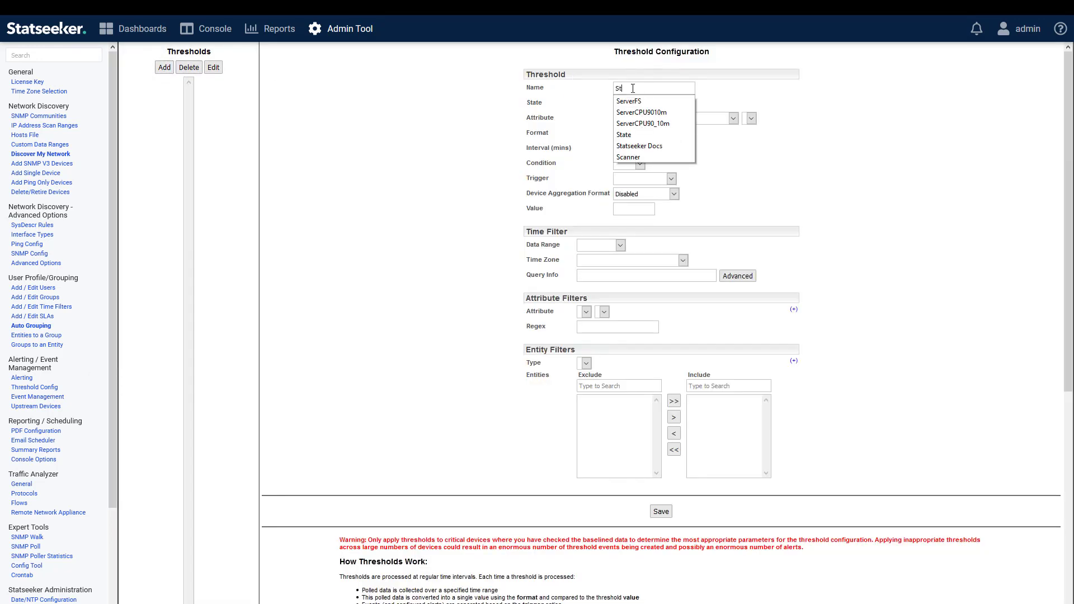
{"action": "type", "text": "StatseekerData"}
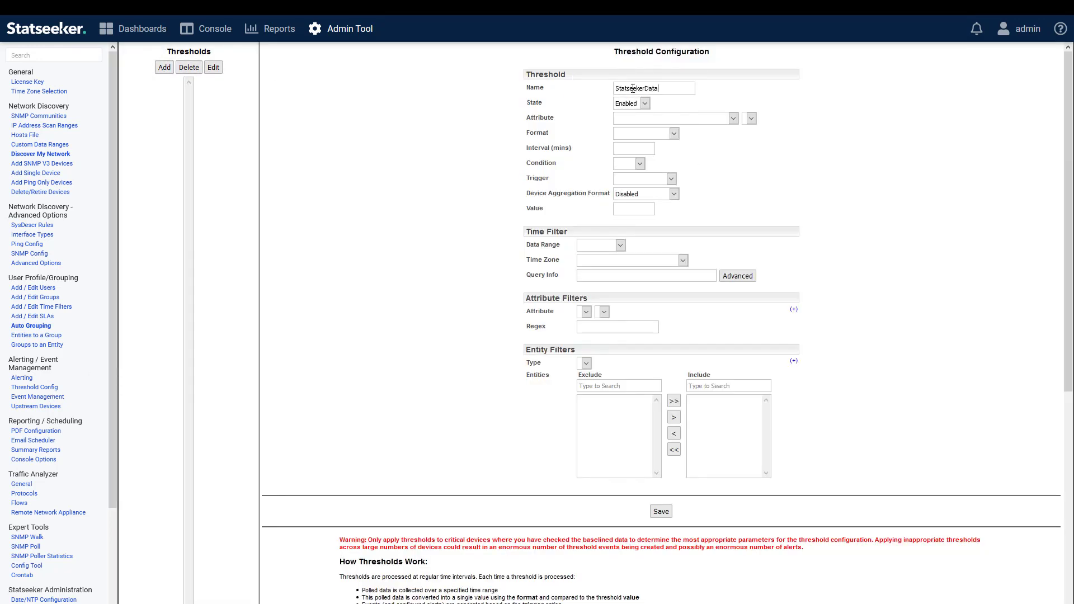
Set the threshold's attribute to File System, File System, Used Percent.
{"action": "left_click", "coordinate": [646, 120]}
{"action": "type", "text": "file"}
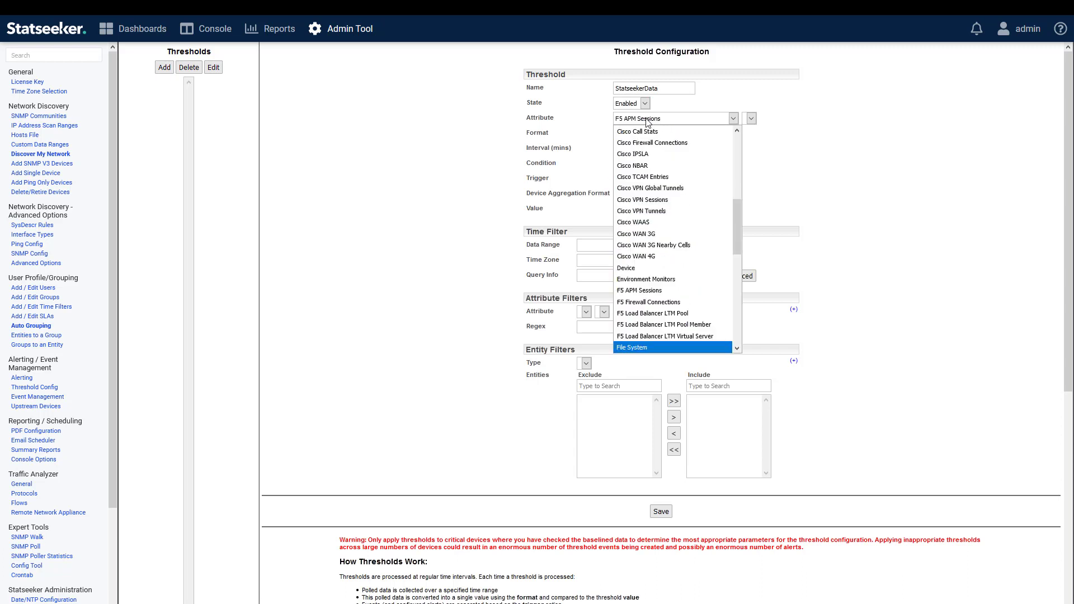
{"action": "key", "text": "Return"}
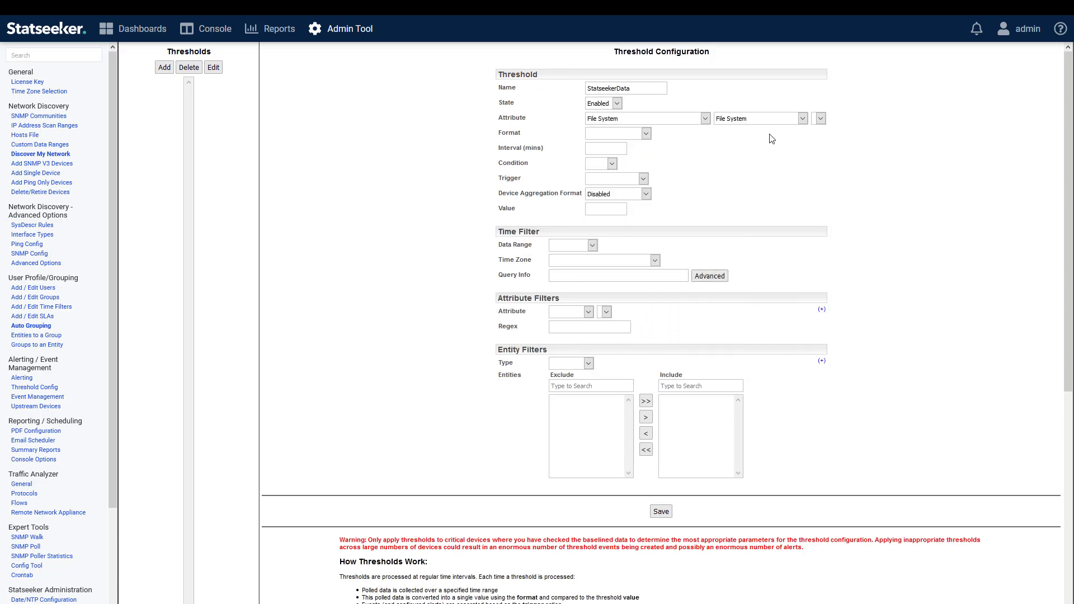
{"action": "left_click", "coordinate": [829, 122]}
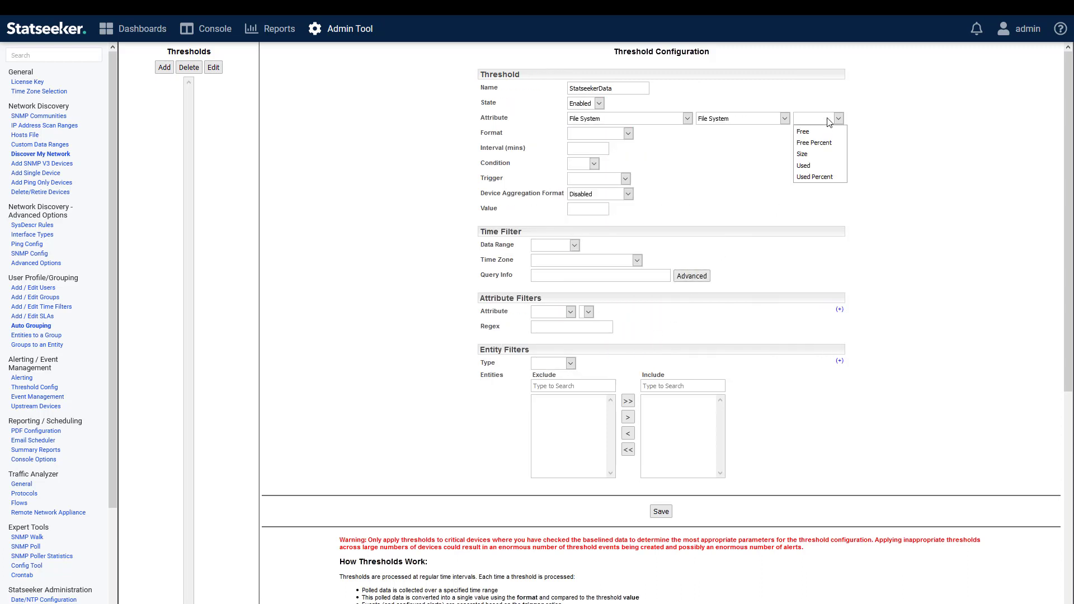
{"action": "left_click", "coordinate": [821, 178]}
Set the threshold's format to Forecast, using the value in 1 Months.
{"action": "left_click", "coordinate": [627, 133]}
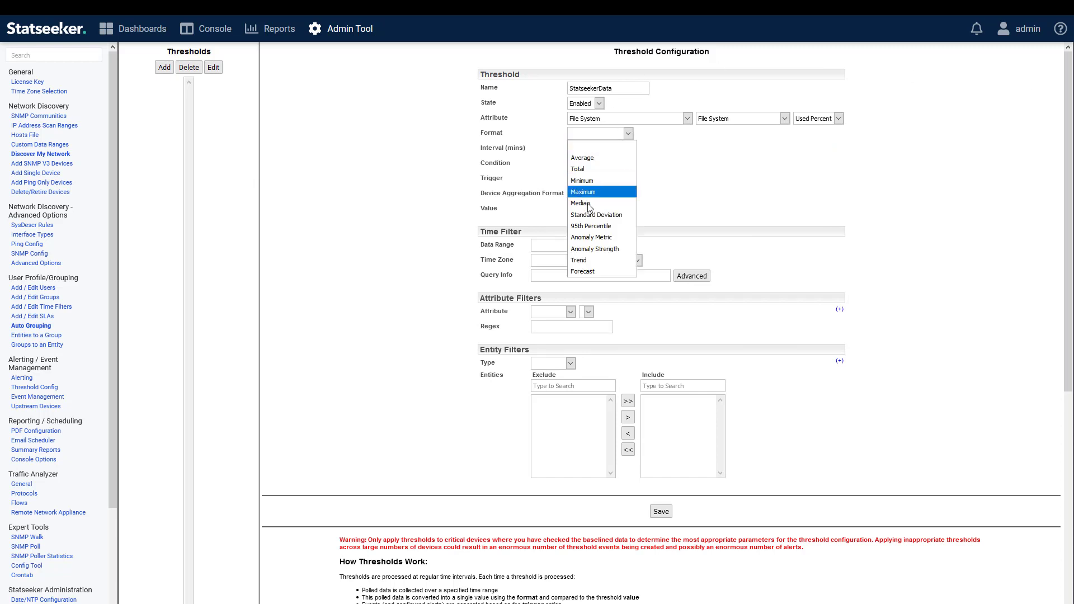
{"action": "left_click", "coordinate": [582, 272]}
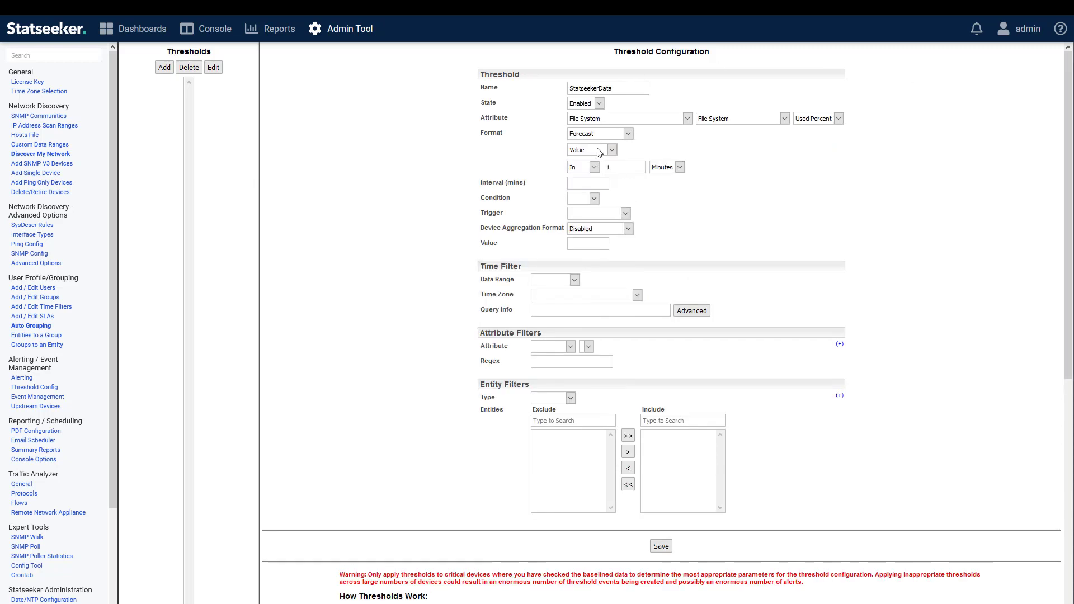
{"action": "left_click", "coordinate": [668, 168]}
{"action": "left_click", "coordinate": [663, 215]}
Set the threshold's interval to 1440 minutes, condition to Above, value to 95 and trigger to Only on Transition.
{"action": "left_click", "coordinate": [585, 183]}
{"action": "type", "text": "1"}
{"action": "left_click", "coordinate": [586, 196]}
{"action": "left_click", "coordinate": [594, 199]}
{"action": "left_click", "coordinate": [581, 219]}
{"action": "left_click", "coordinate": [589, 244]}
{"action": "type", "text": "95"}
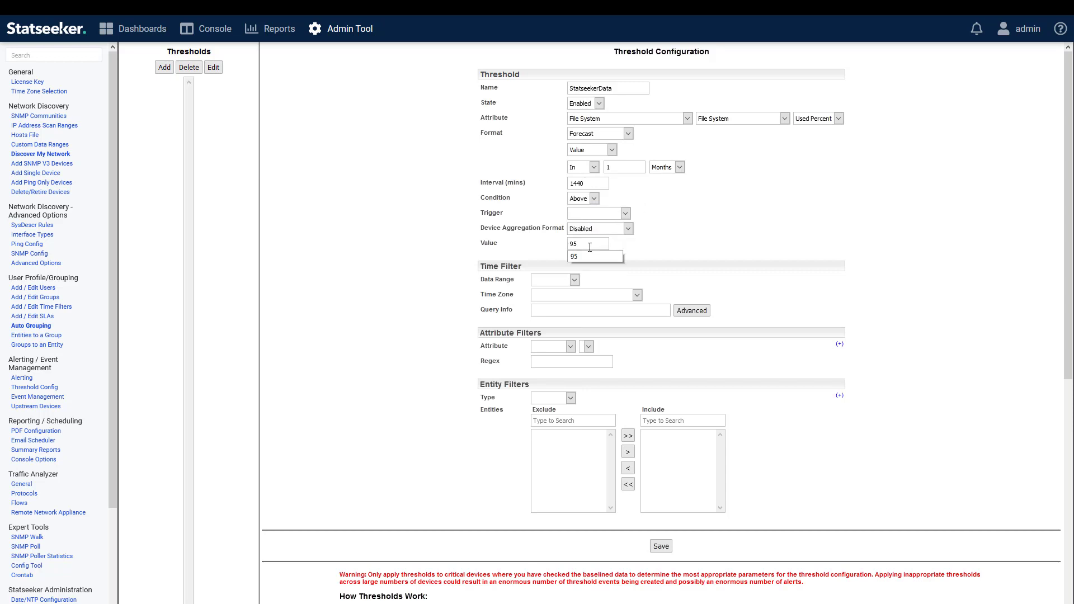
{"action": "left_click", "coordinate": [601, 213]}
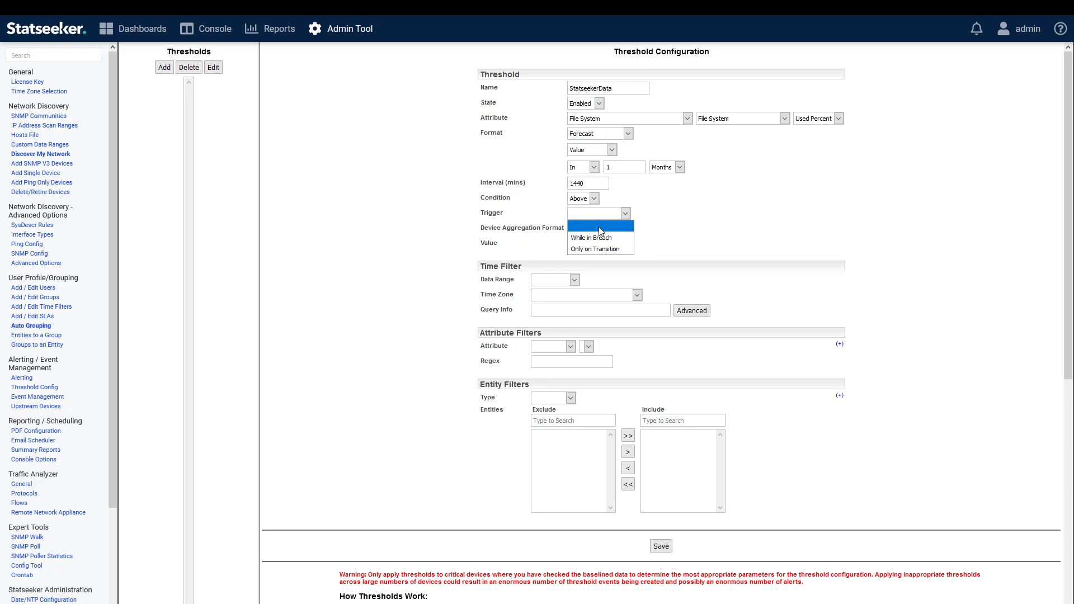
{"action": "left_click", "coordinate": [576, 250]}
Include only the jac553Clean /home file system (/dev/gpt/data) in the threshold's entity filter and save the threshold.
{"action": "left_click", "coordinate": [571, 397]}
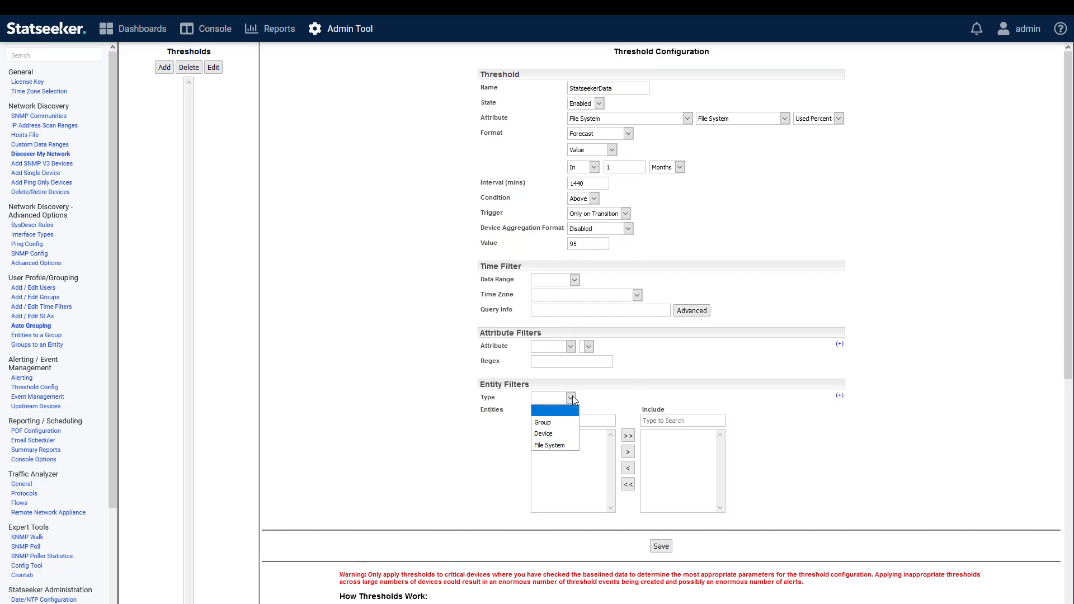
{"action": "left_click", "coordinate": [565, 445]}
{"action": "left_click", "coordinate": [588, 422]}
{"action": "type", "text": "jac"}
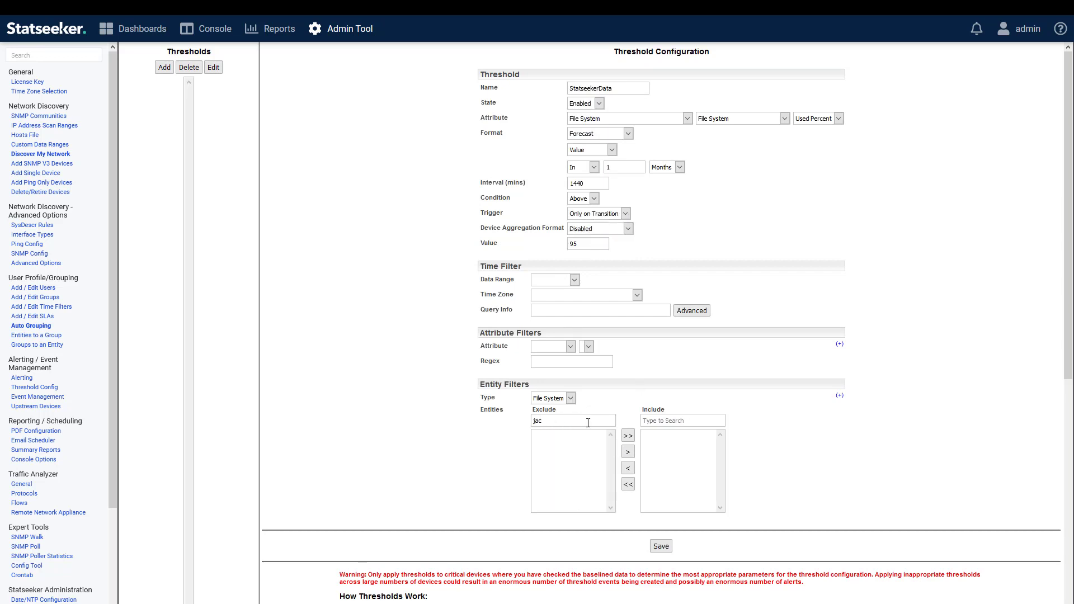
{"action": "left_click", "coordinate": [563, 456]}
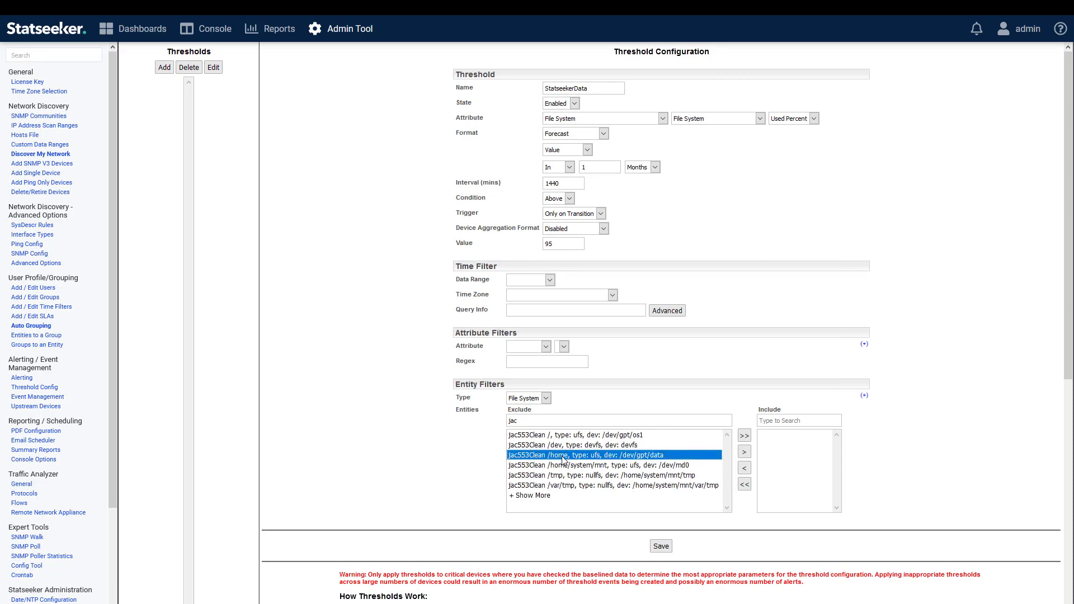
{"action": "left_click", "coordinate": [744, 452]}
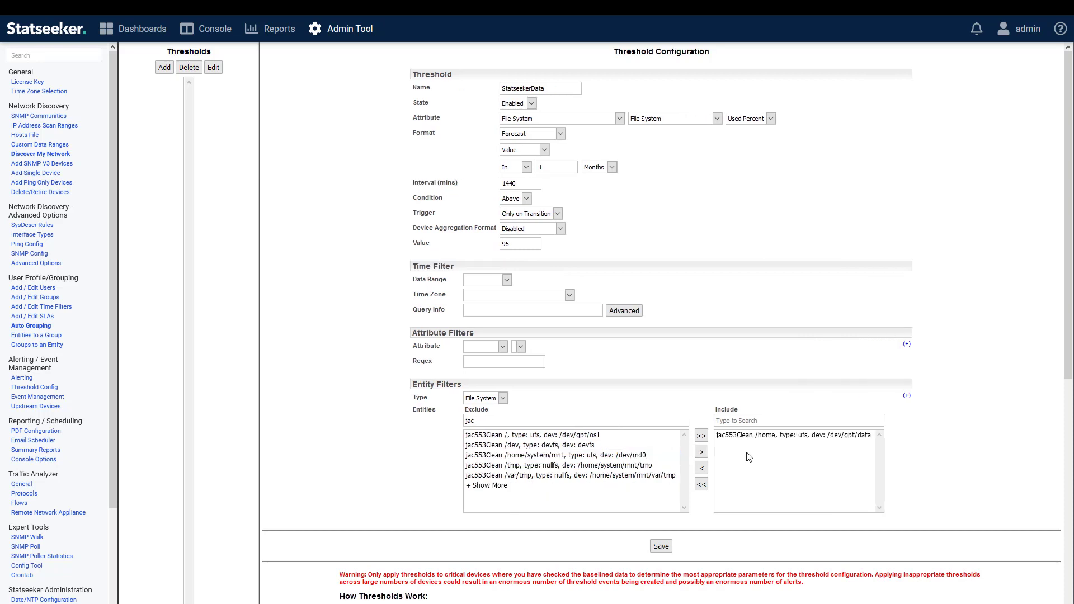
{"action": "left_click", "coordinate": [661, 547]}
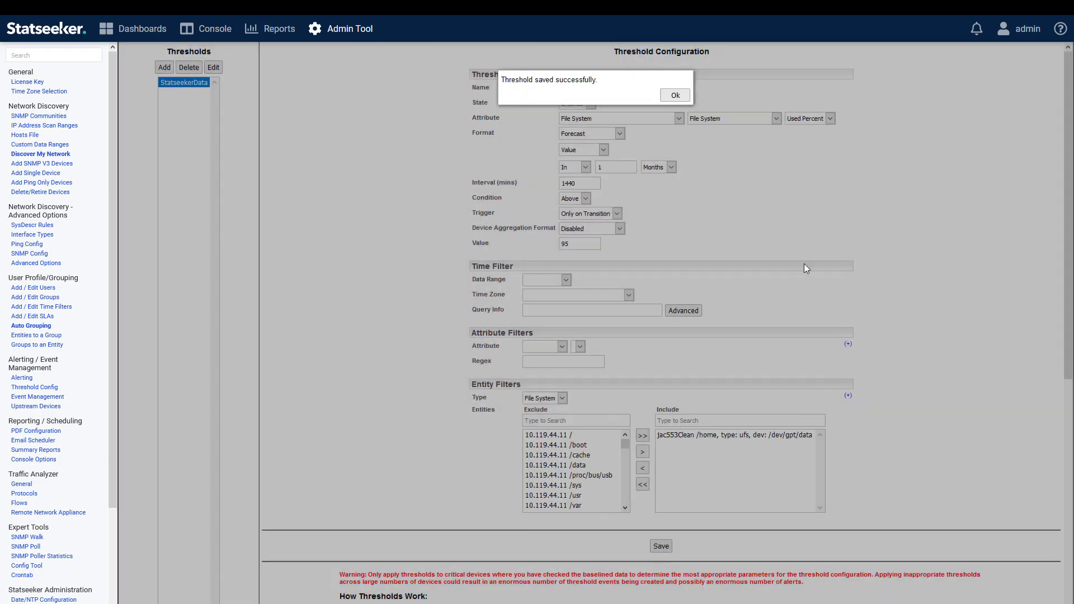
{"action": "left_click", "coordinate": [675, 95]}
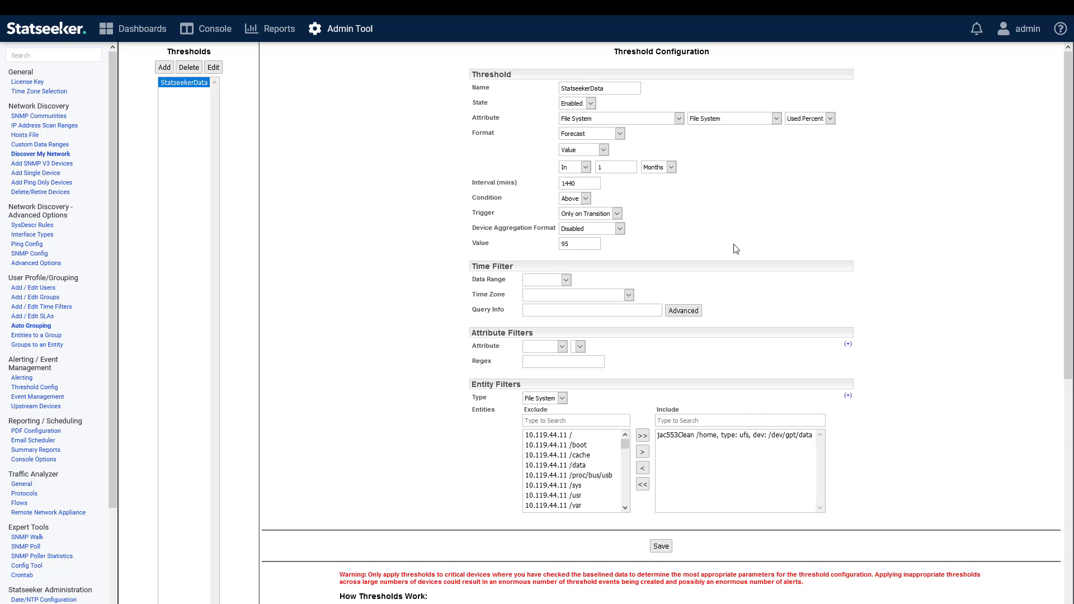
Add an alert named StatseekerData using the Email with custom content (simple) template and the StatseekerData threshold event type.
{"action": "left_click", "coordinate": [27, 378]}
{"action": "left_click", "coordinate": [241, 63]}
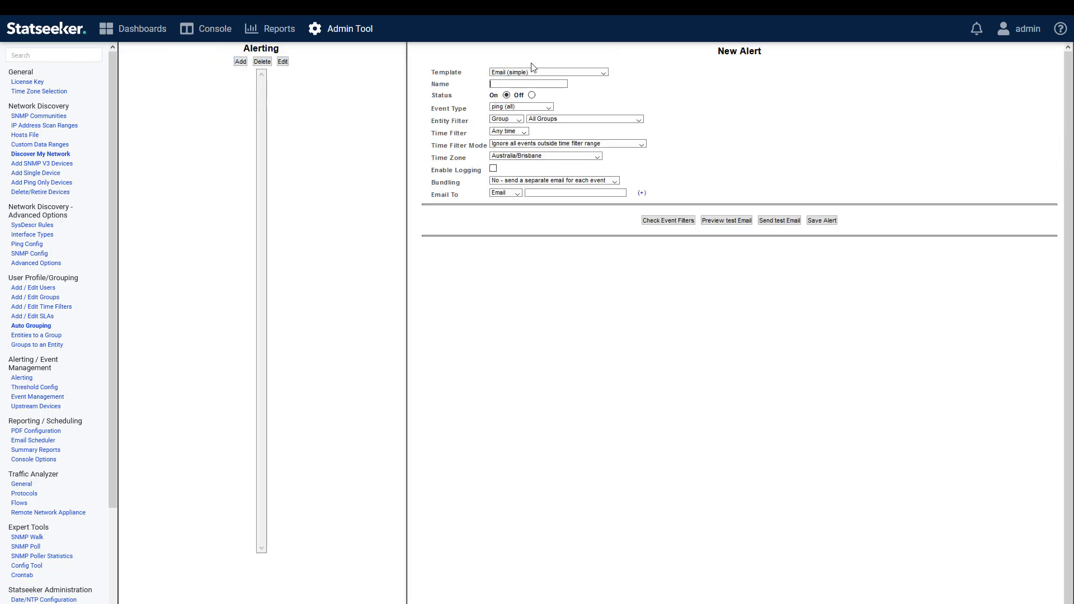
{"action": "left_click", "coordinate": [586, 73]}
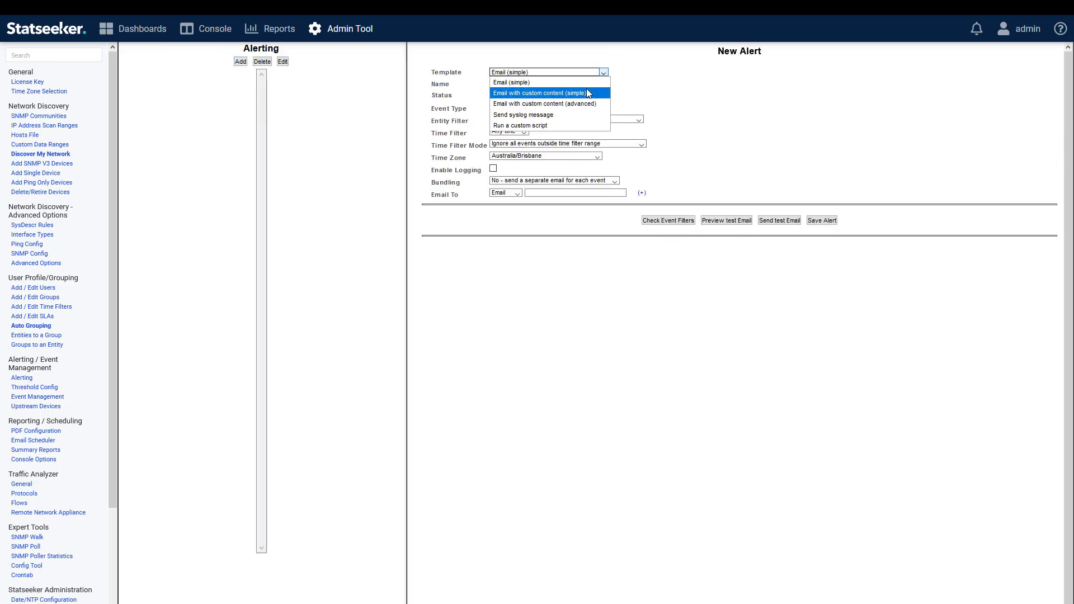
{"action": "left_click", "coordinate": [587, 93]}
{"action": "left_click", "coordinate": [551, 85]}
{"action": "type", "text": "Statse"}
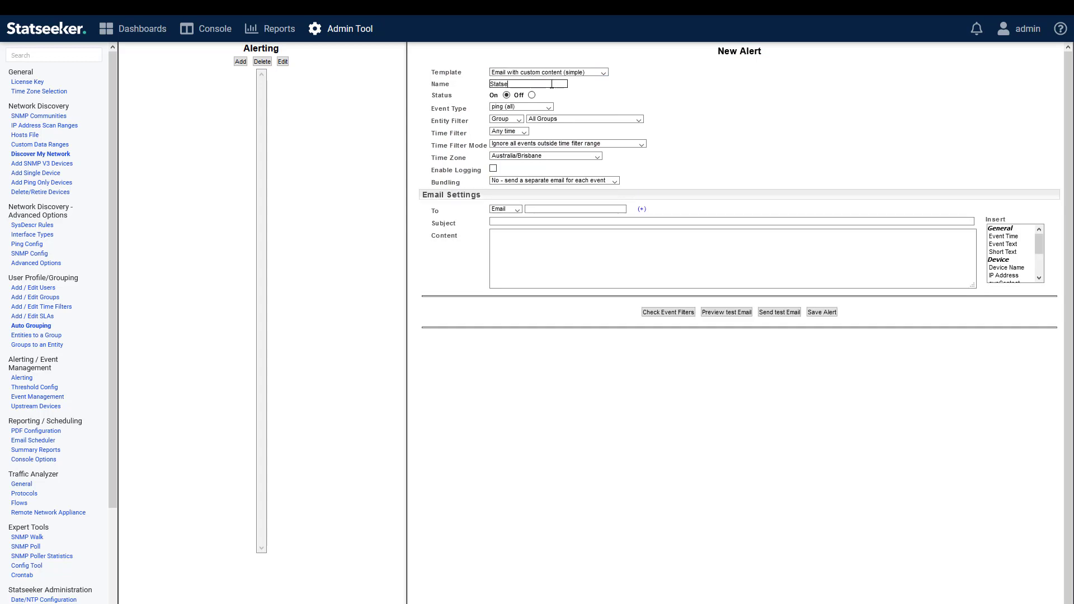
{"action": "type", "text": "ekerData"}
{"action": "left_click", "coordinate": [534, 107]}
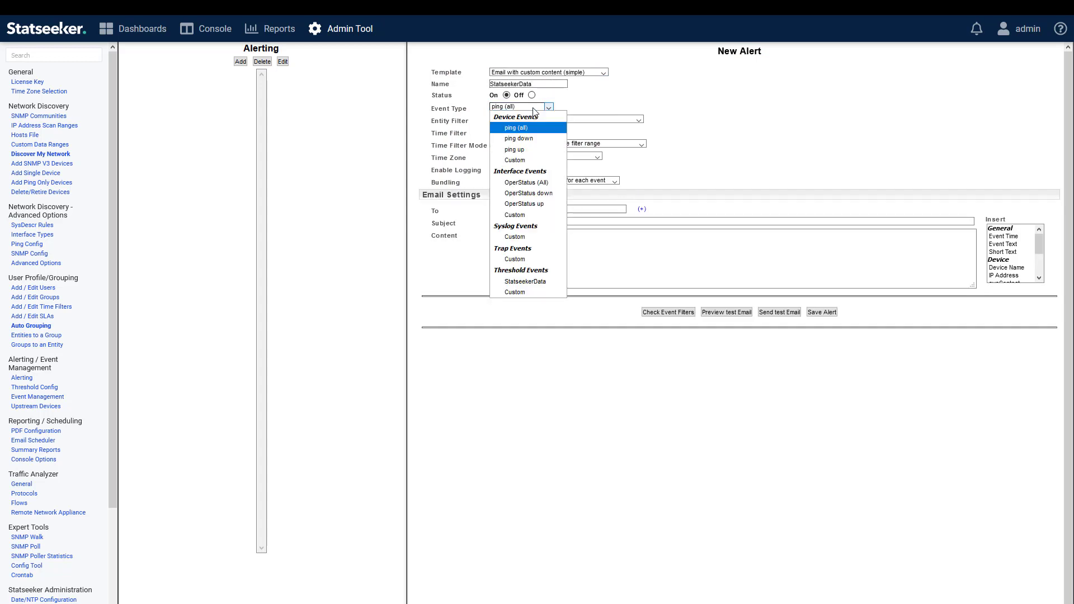
{"action": "left_click", "coordinate": [525, 283]}
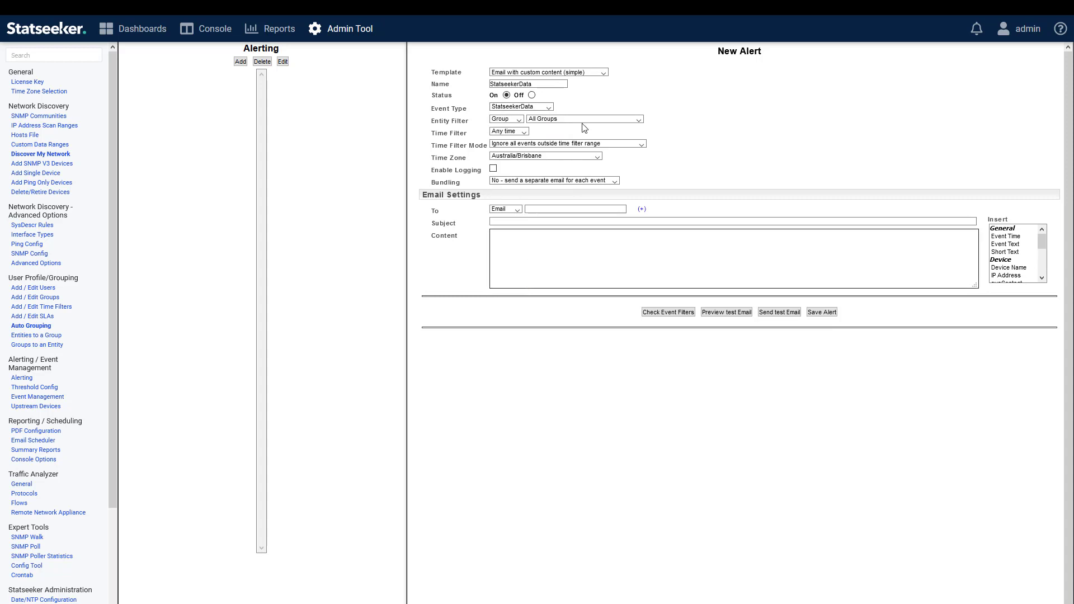
Address the alert email to the admin user and insert {Short Text} as its subject.
{"action": "left_click", "coordinate": [516, 210]}
{"action": "left_click", "coordinate": [516, 234]}
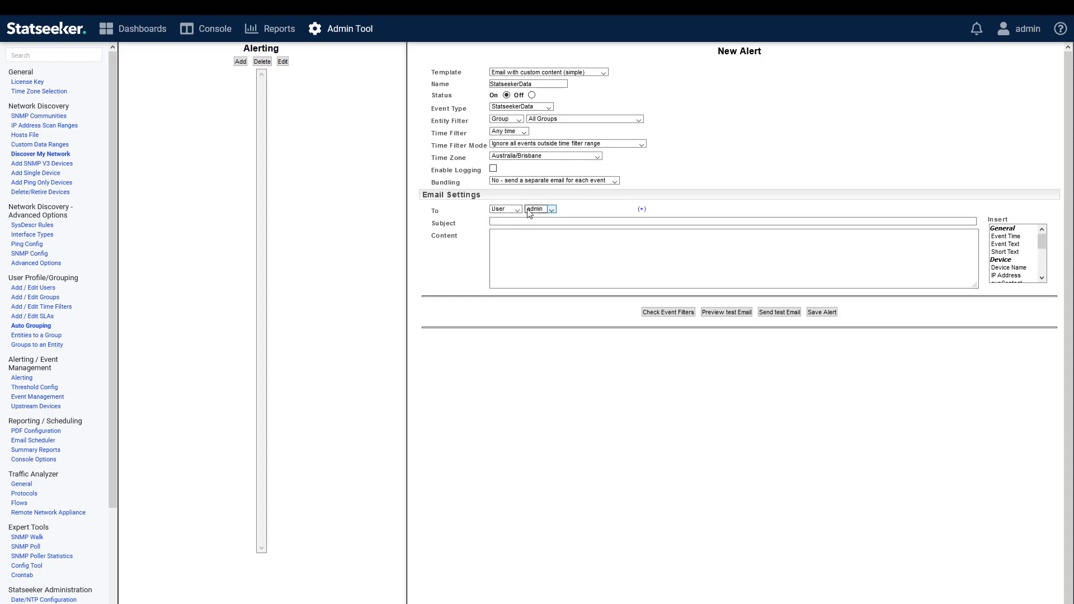
{"action": "left_click", "coordinate": [556, 221]}
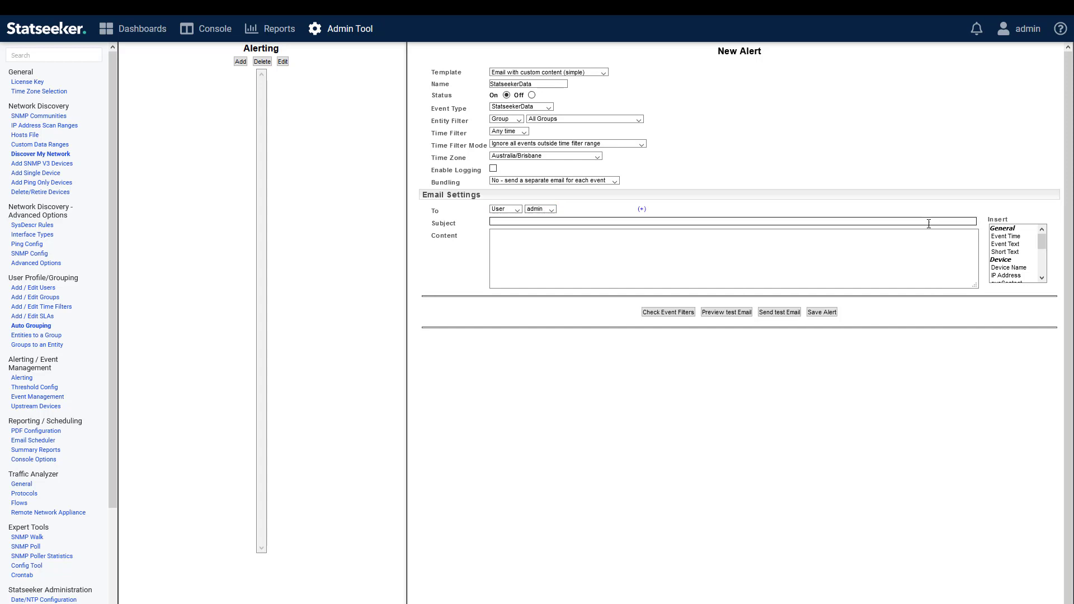
{"action": "left_click", "coordinate": [1005, 251]}
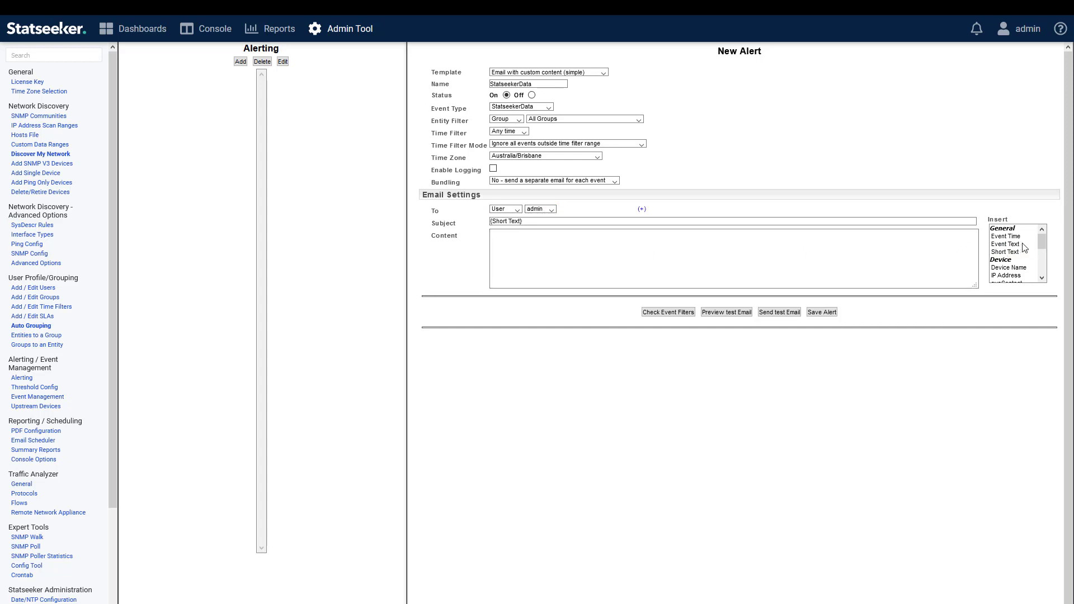
Compose the email content as "{Device Name} {Event Text} and any text that I want" and save the alert.
{"action": "double_click", "coordinate": [1008, 269]}
{"action": "double_click", "coordinate": [1004, 245]}
{"action": "left_click", "coordinate": [595, 236]}
{"action": "type", "text": "and "}
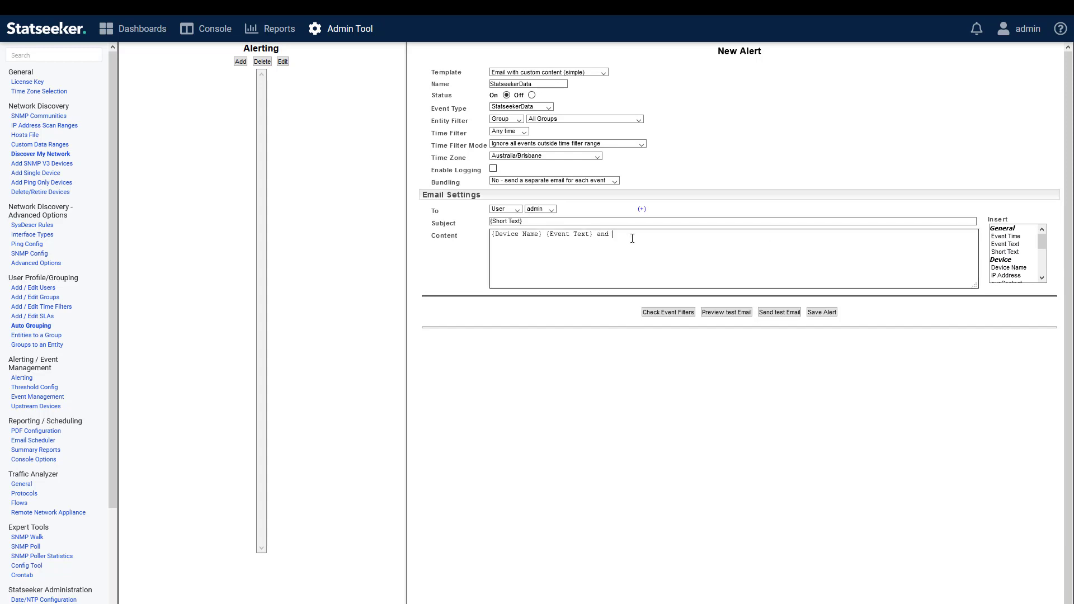
{"action": "type", "text": "any text that I want"}
{"action": "left_click", "coordinate": [787, 338]}
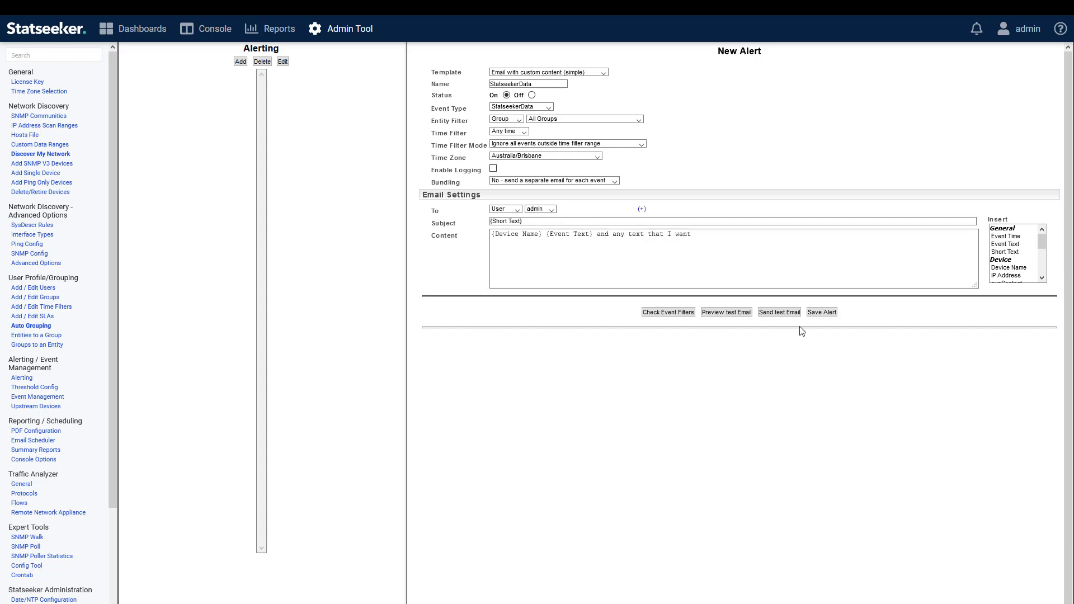
{"action": "left_click", "coordinate": [824, 312]}
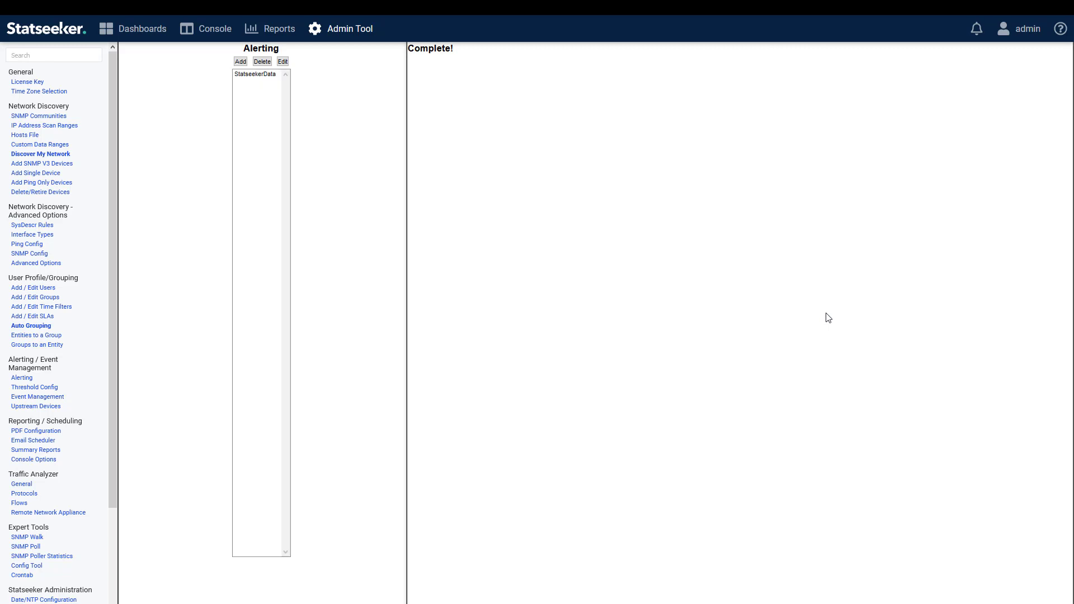